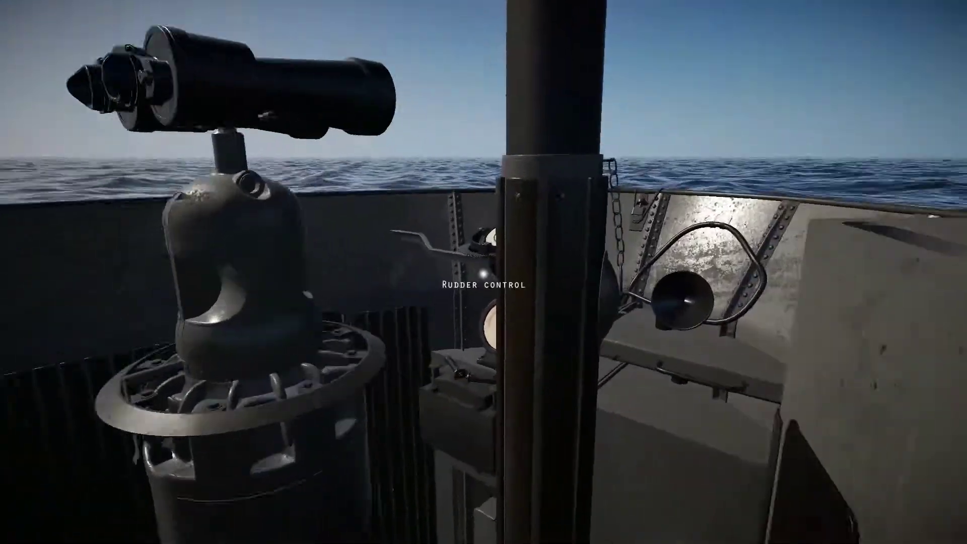
Inspect the rudder dial on the bridge before heading below to the radio room
{"action": "left_click", "coordinate": [484, 272]}
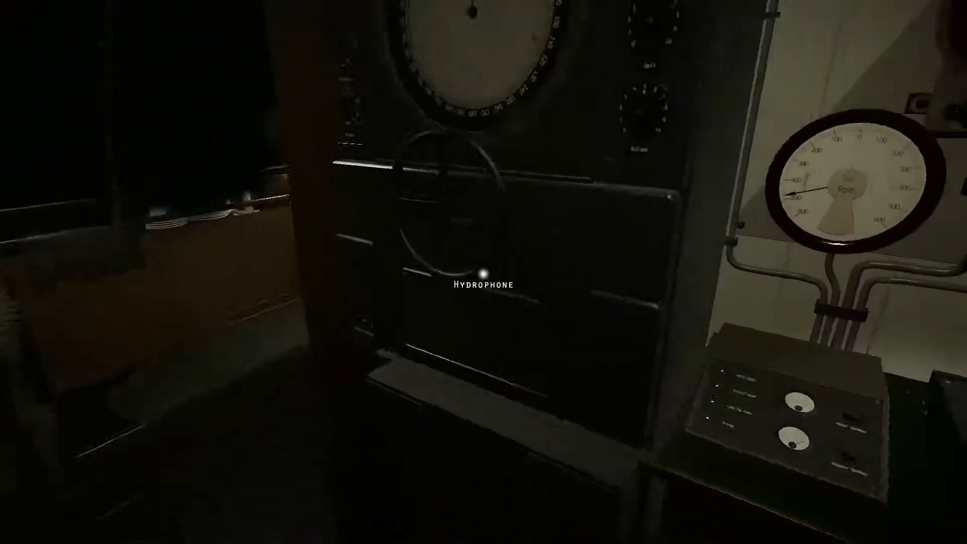
Inspect the hydrophone dial and the radio set up close
{"action": "left_click", "coordinate": [484, 274]}
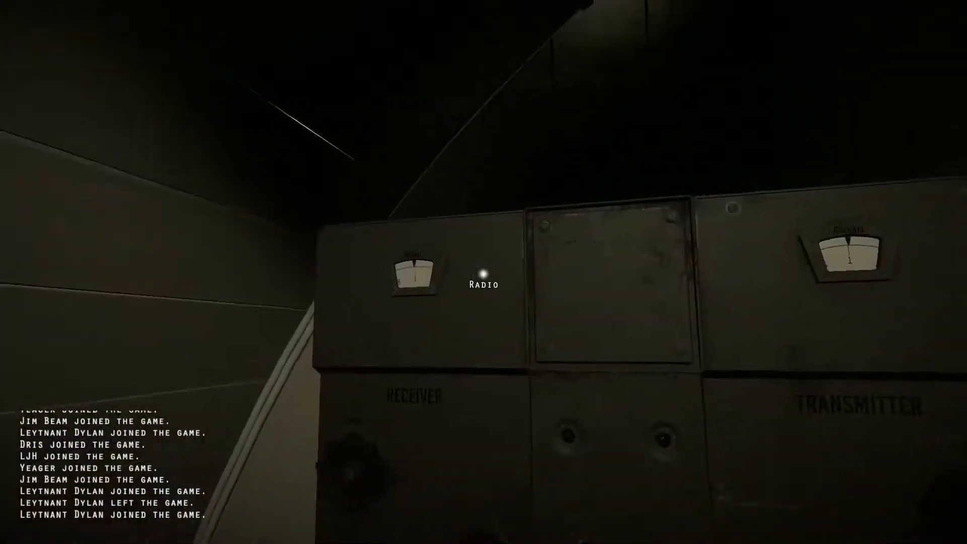
{"action": "left_click", "coordinate": [483, 274]}
{"action": "right_click", "coordinate": [484, 274]}
{"action": "left_click", "coordinate": [483, 273]}
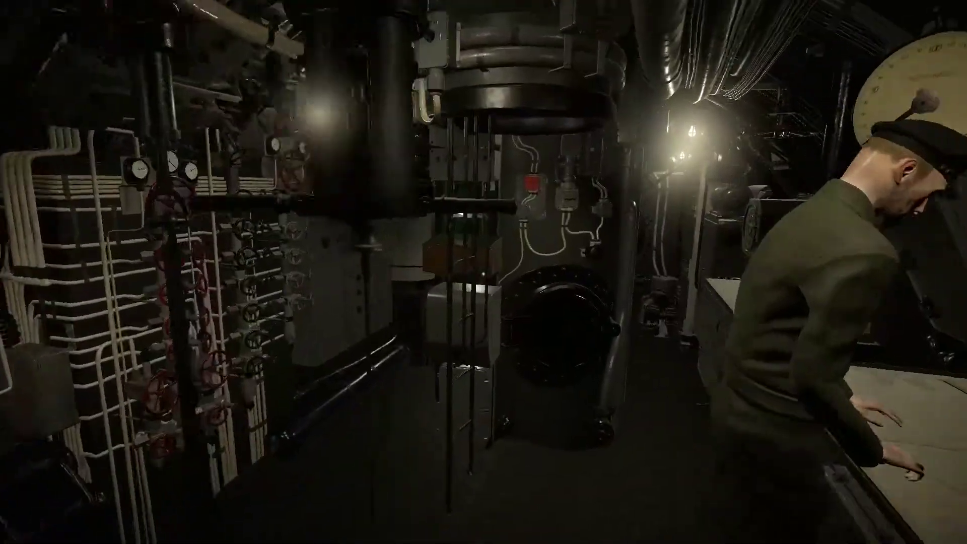
Walk past the officer and flip the Night light switch to red lighting
{"action": "key", "text": "w"}
{"action": "key", "text": "w"}
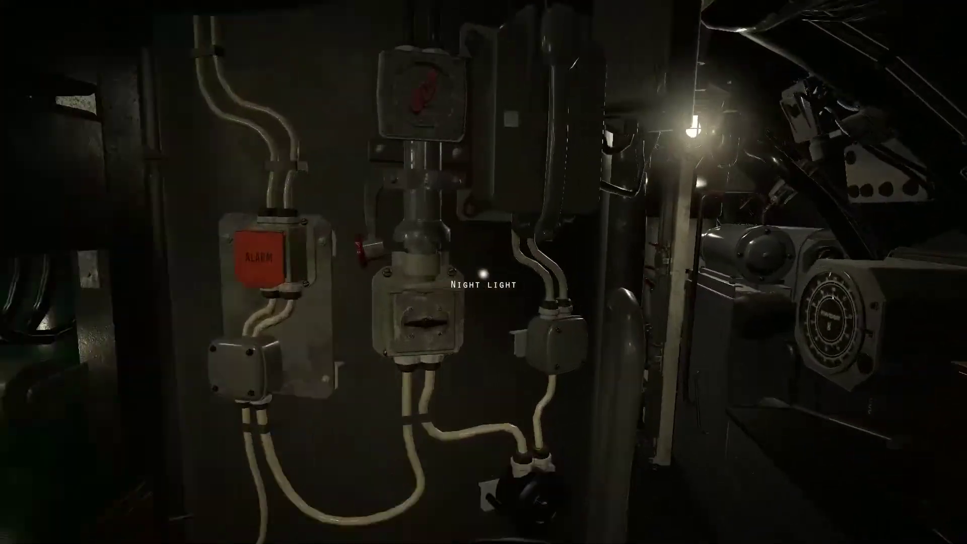
{"action": "left_click", "coordinate": [484, 273]}
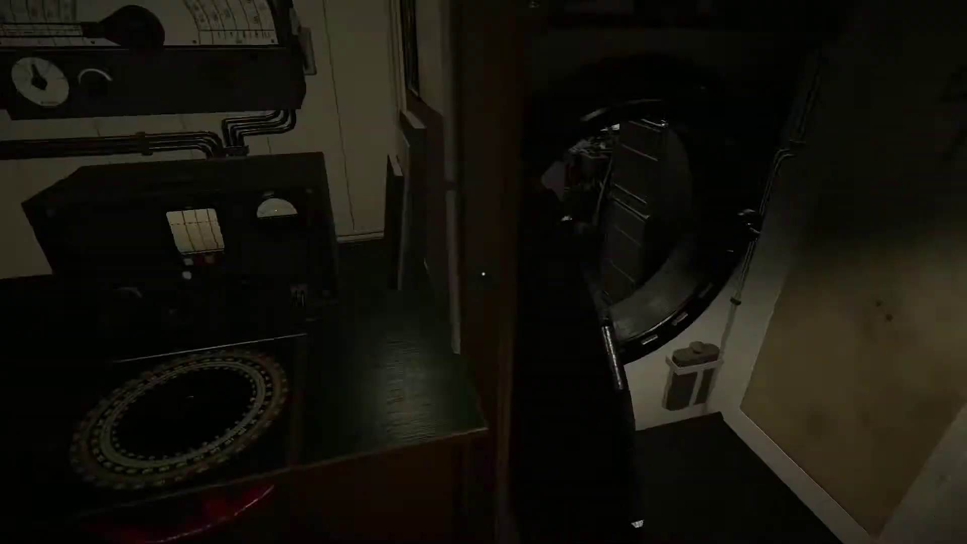
Walk through the round hatch doorway over to the hydrophone station
{"action": "key", "text": "w"}
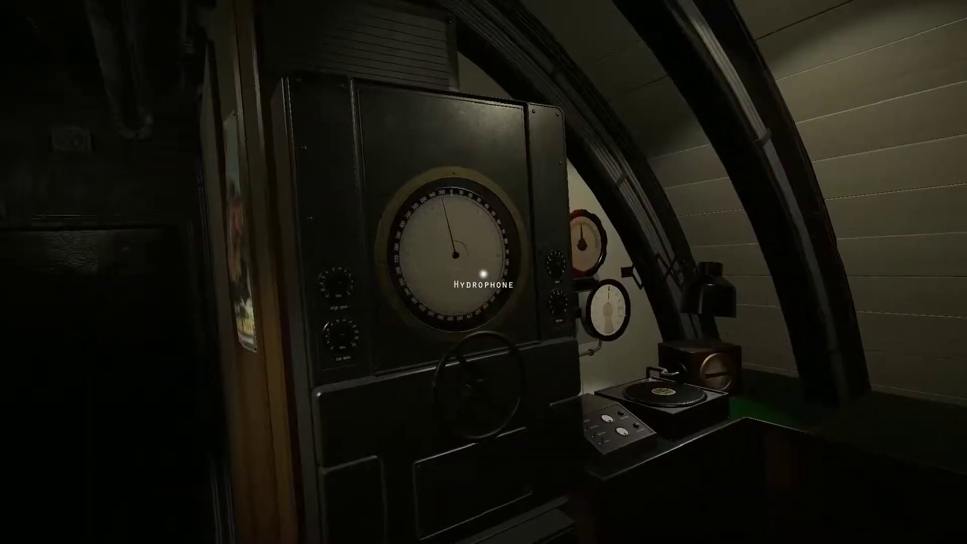
{"action": "key", "text": "w"}
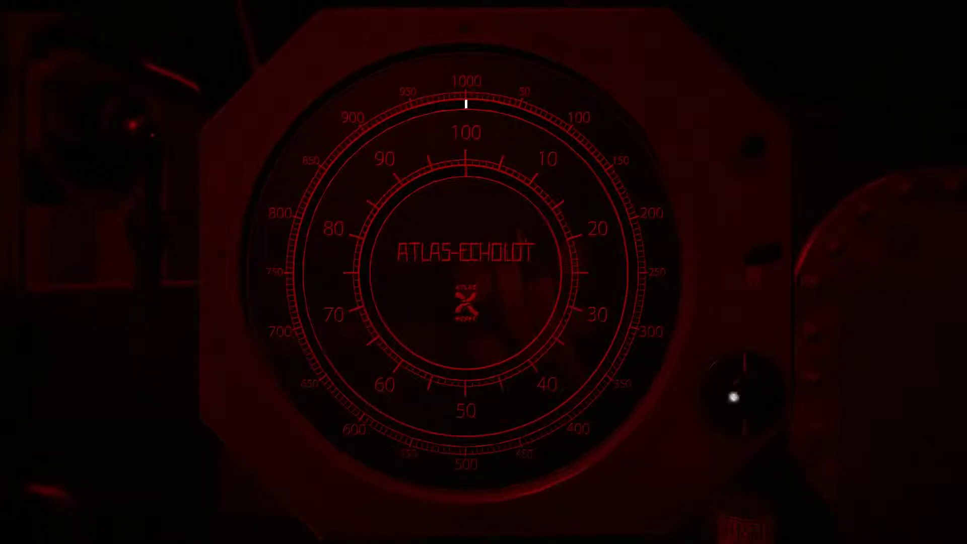
Leave the echo sounder close-up and walk through the hatch into the dim corridor
{"action": "right_click", "coordinate": [734, 397]}
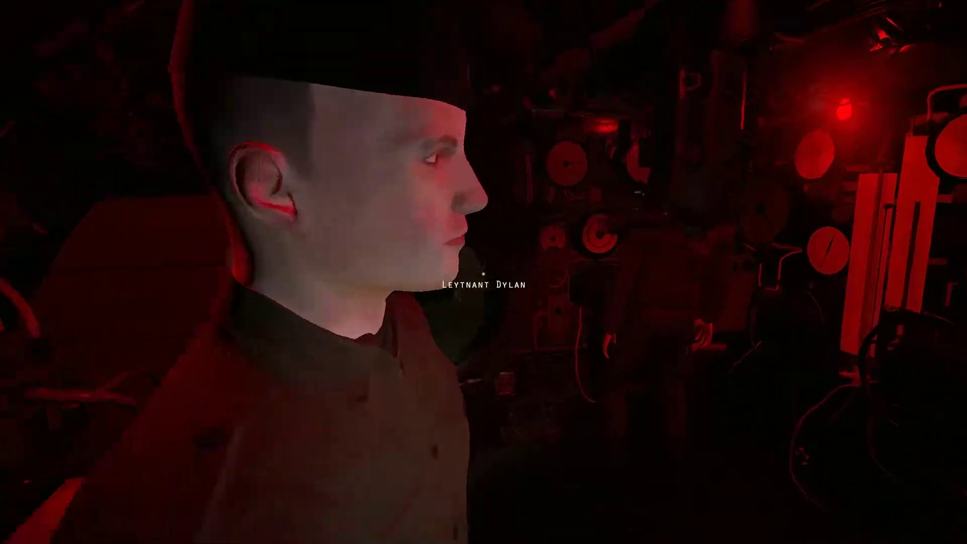
{"action": "key", "text": "w"}
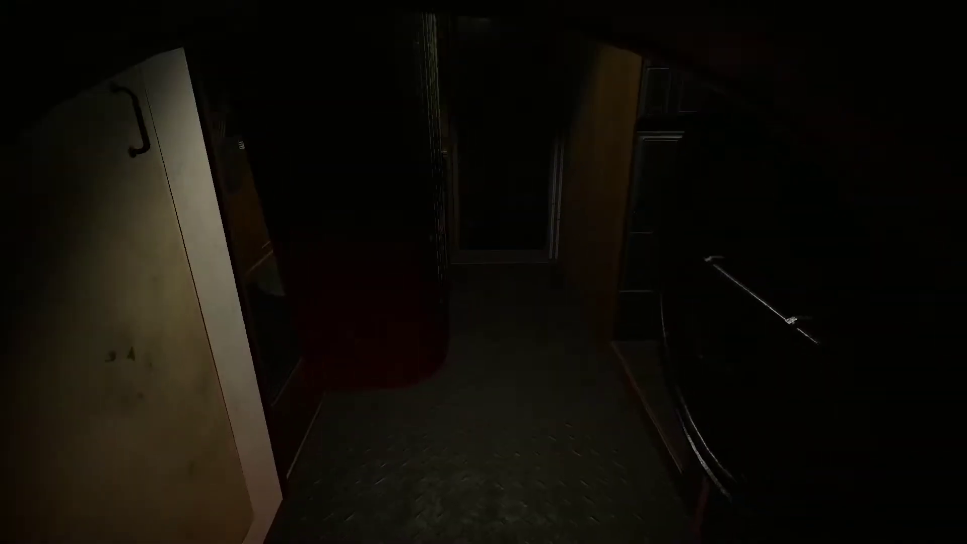
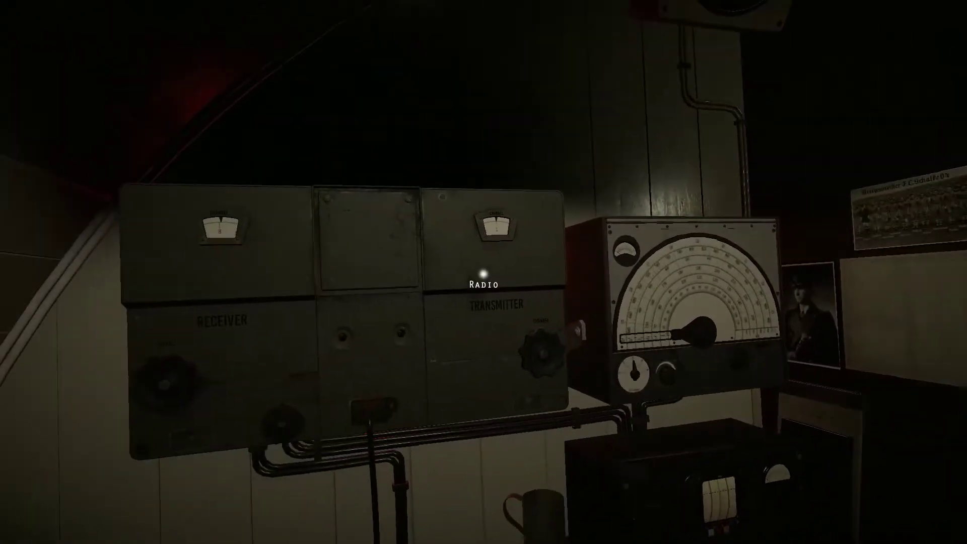
Inspect the radio, then continue past the destroyed-U-boat mission summary to the U-96 lobby
{"action": "left_click", "coordinate": [483, 273]}
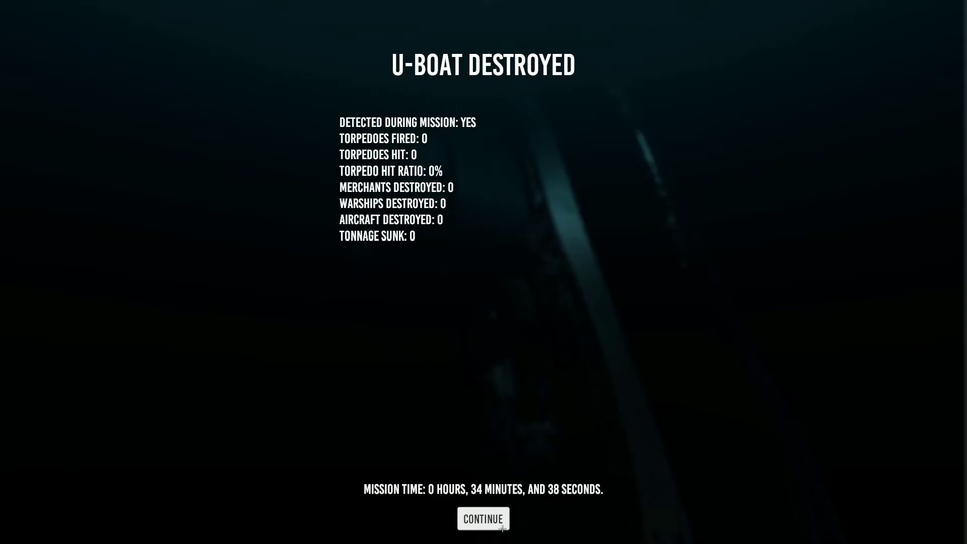
{"action": "left_click", "coordinate": [482, 522]}
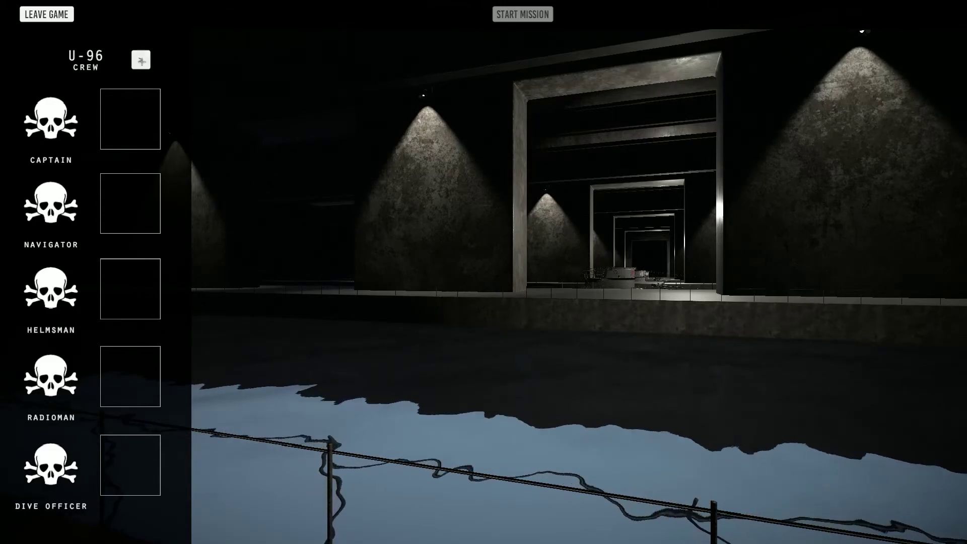
Cycle the crew selector back and forth through the submarines between U-96 and U-552
{"action": "left_click", "coordinate": [141, 60]}
{"action": "left_click", "coordinate": [141, 60]}
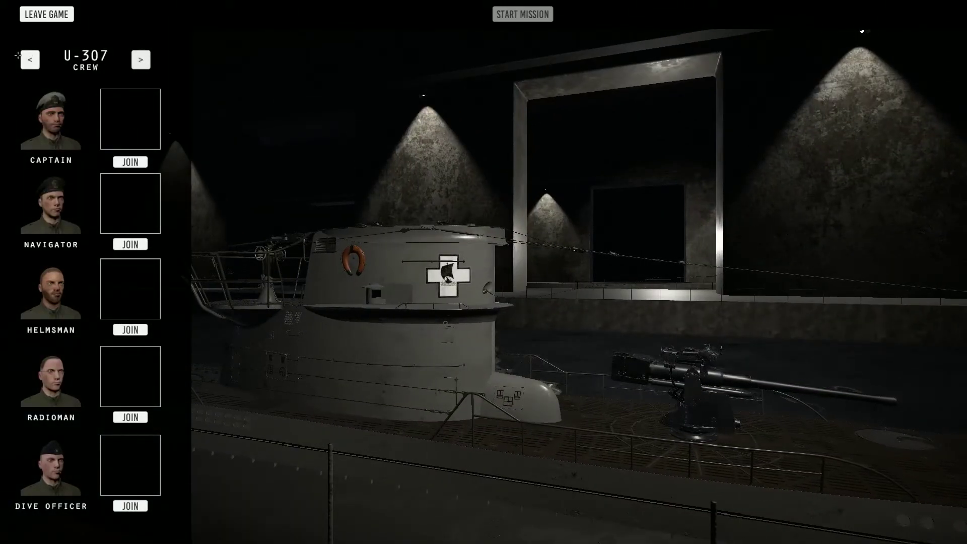
{"action": "left_click", "coordinate": [31, 61]}
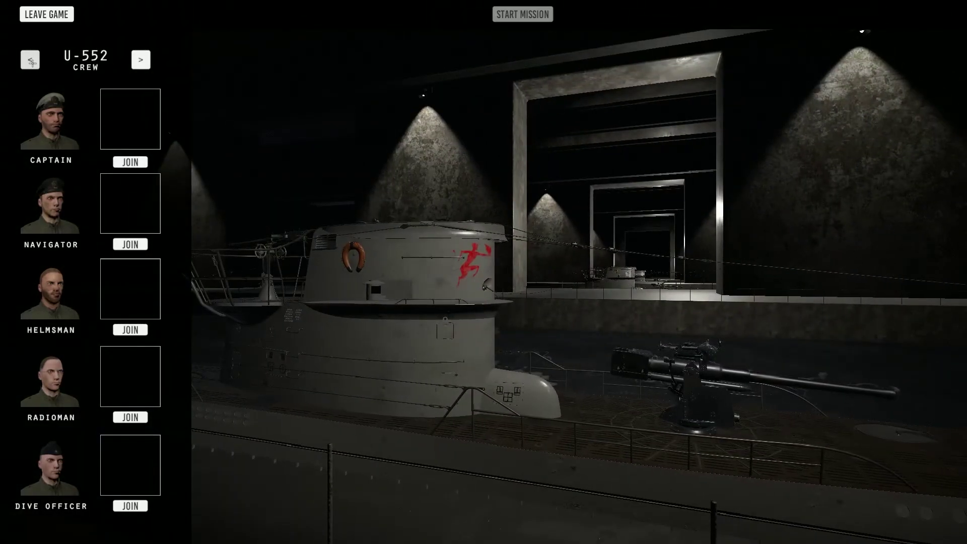
{"action": "left_click", "coordinate": [31, 61]}
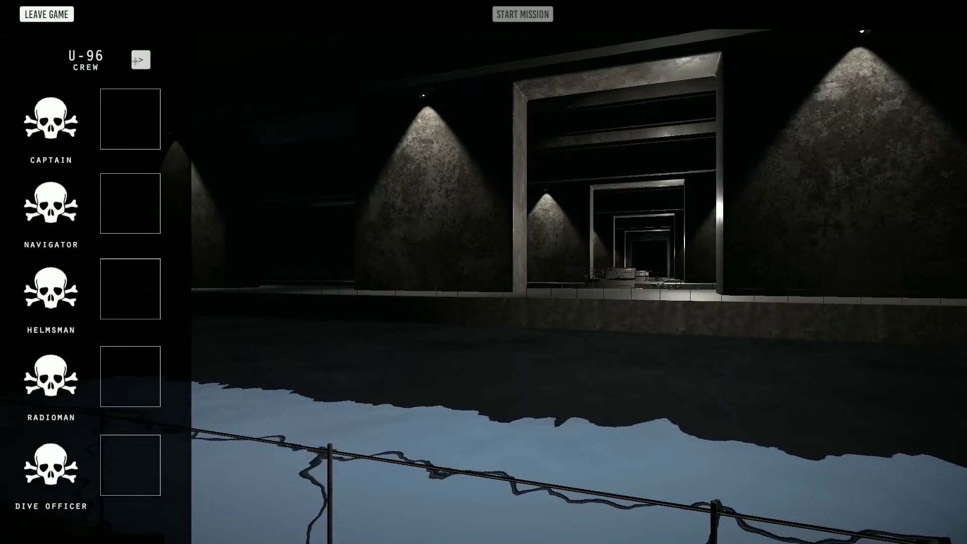
{"action": "left_click", "coordinate": [138, 61]}
{"action": "left_click", "coordinate": [137, 61]}
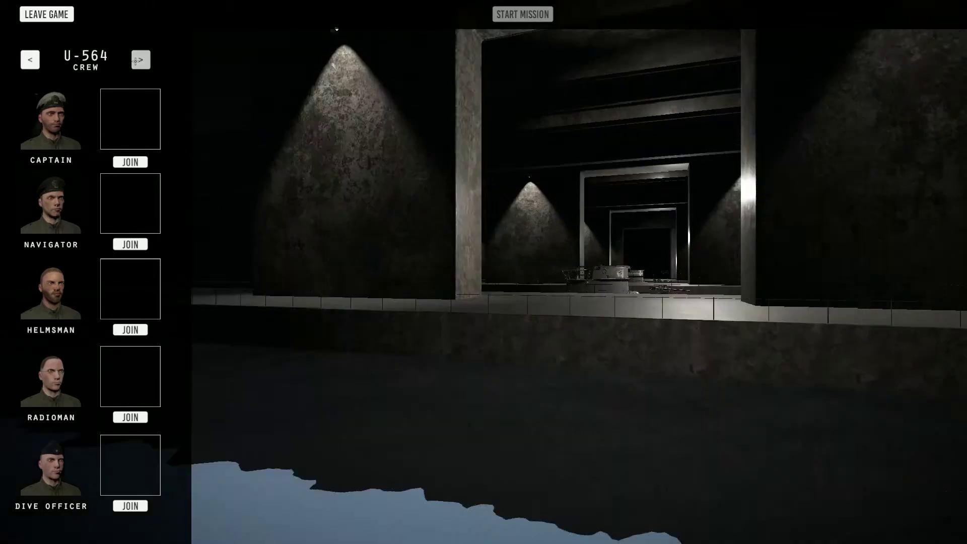
{"action": "left_click", "coordinate": [138, 61]}
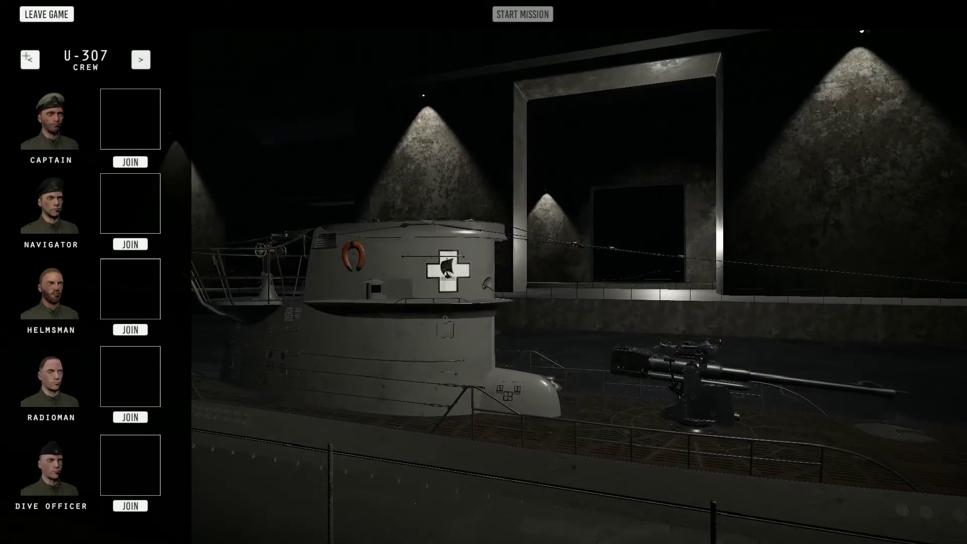
{"action": "left_click", "coordinate": [30, 59]}
{"action": "left_click", "coordinate": [32, 58]}
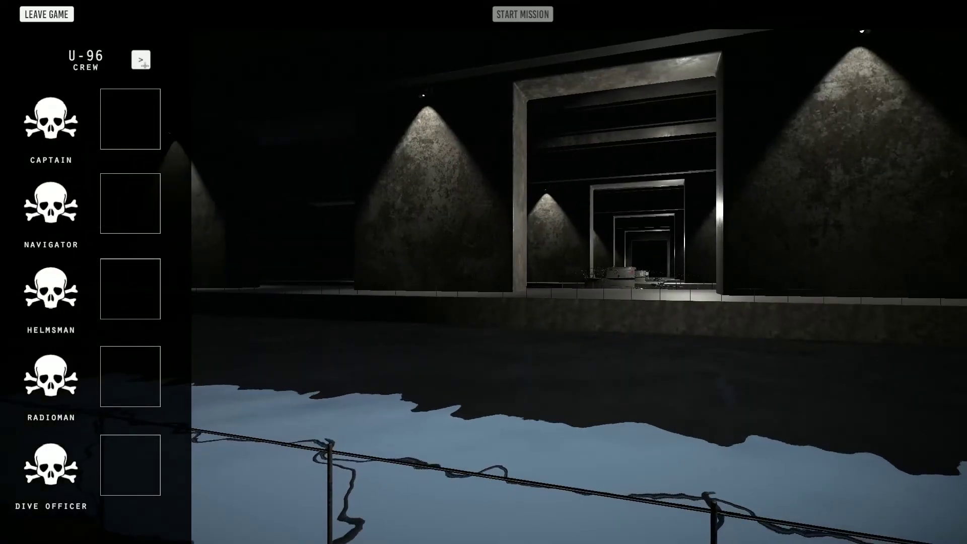
Settle the crew selector on U-552 and join its crew as captain
{"action": "left_click", "coordinate": [141, 60]}
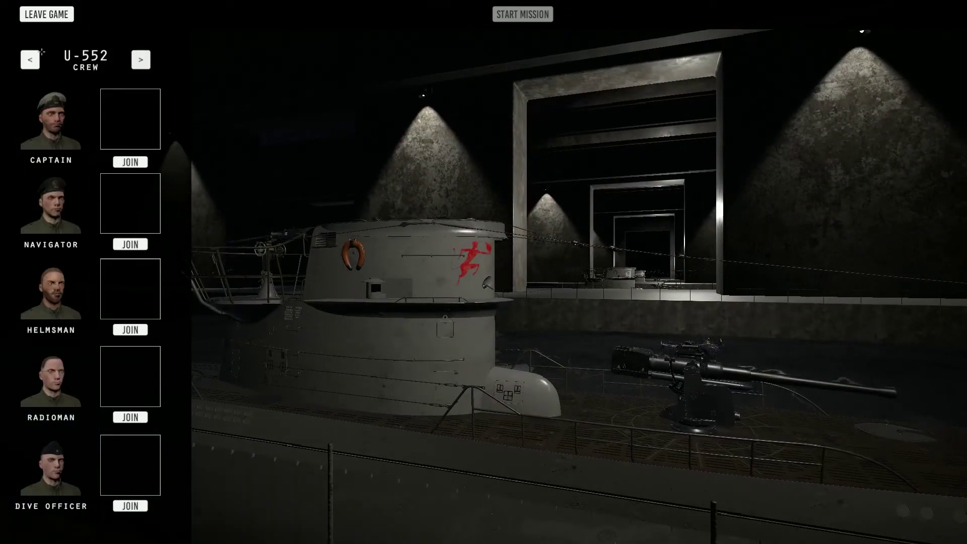
{"action": "left_click", "coordinate": [31, 59]}
{"action": "left_click", "coordinate": [139, 59]}
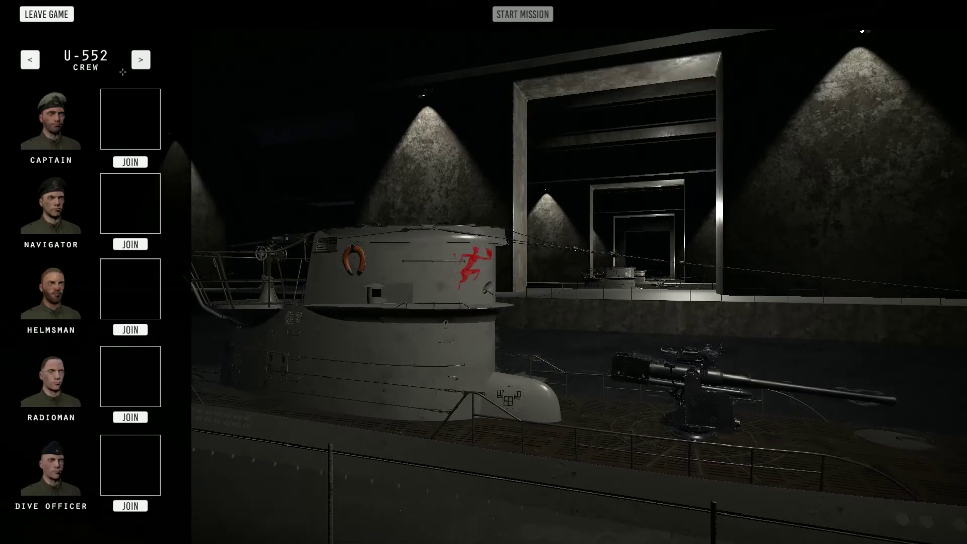
{"action": "left_click", "coordinate": [141, 163]}
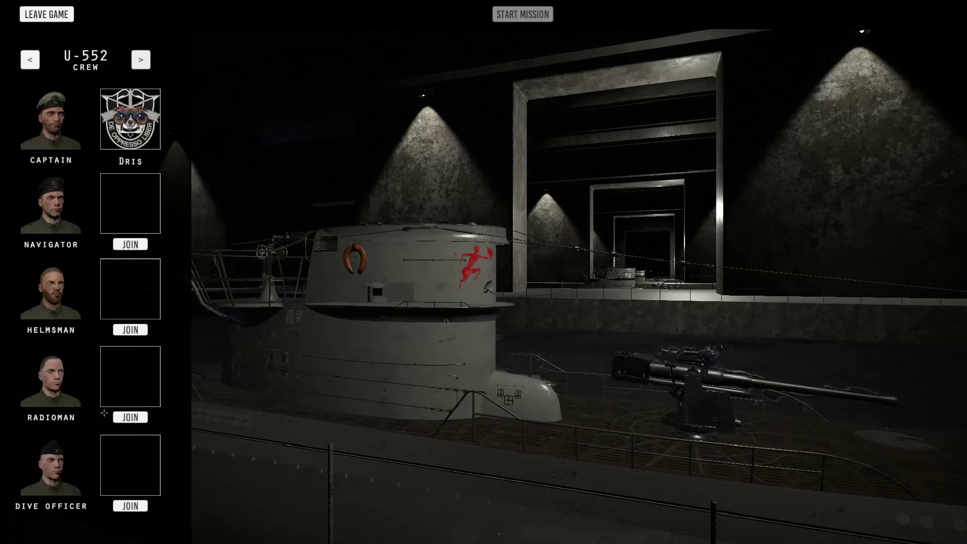
{"action": "left_click", "coordinate": [133, 418]}
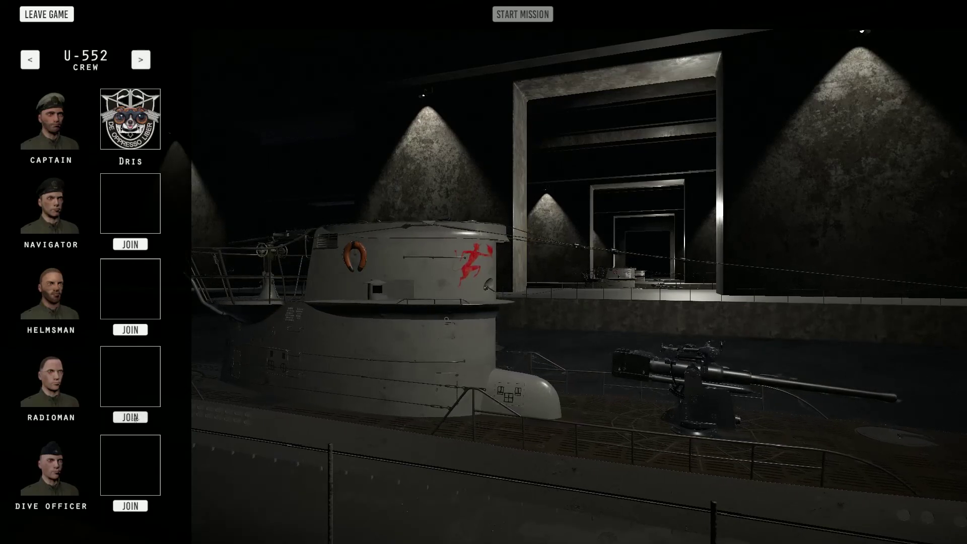